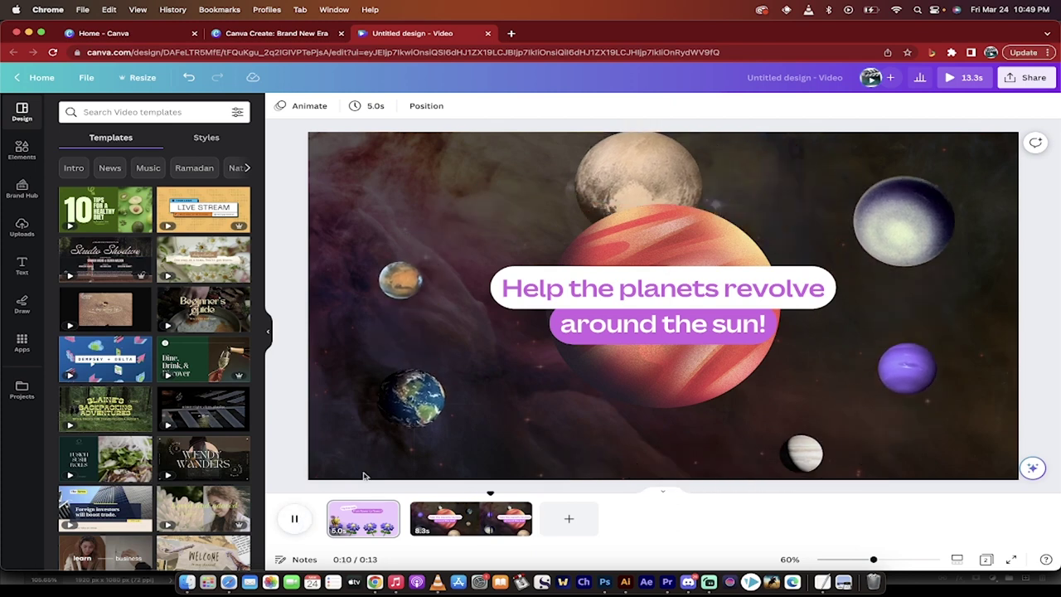
# Pause the planet page preview and return to the bee-and-flowers first page.
pyautogui.click(488, 497)
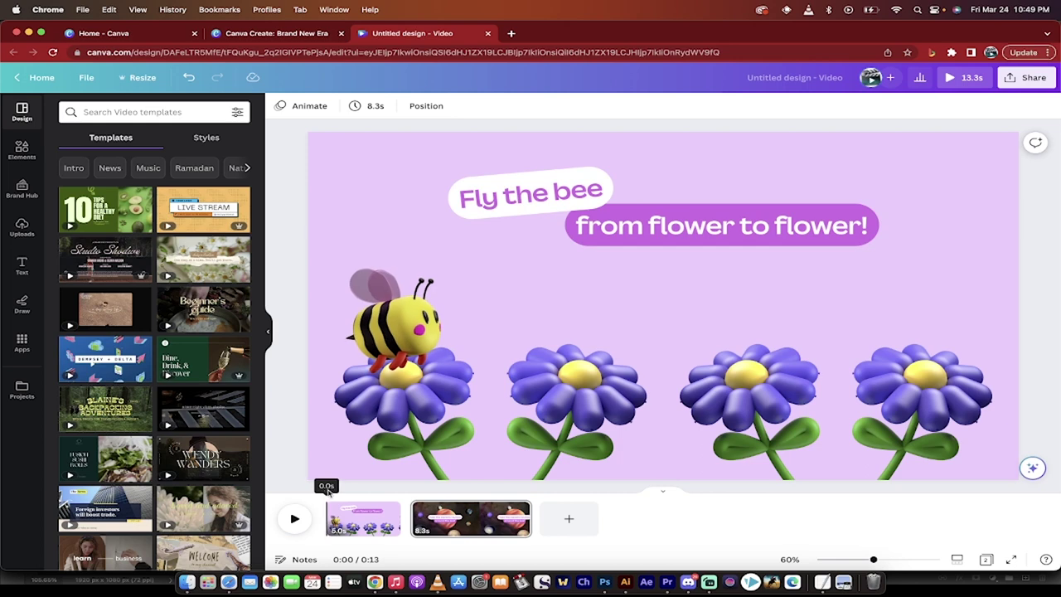
pyautogui.click(328, 491)
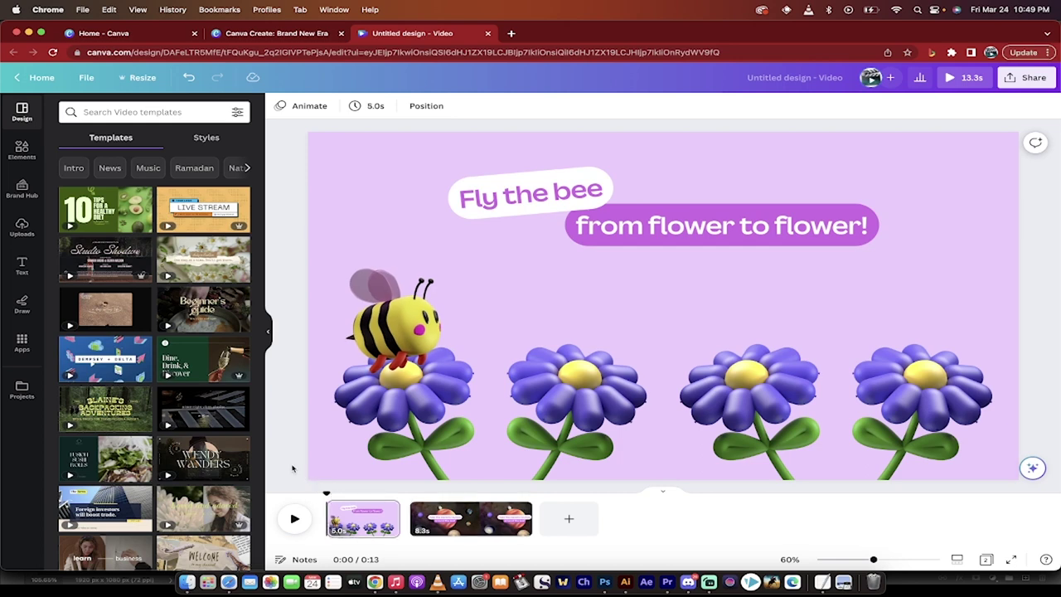
# Close the example video design.
pyautogui.click(488, 33)
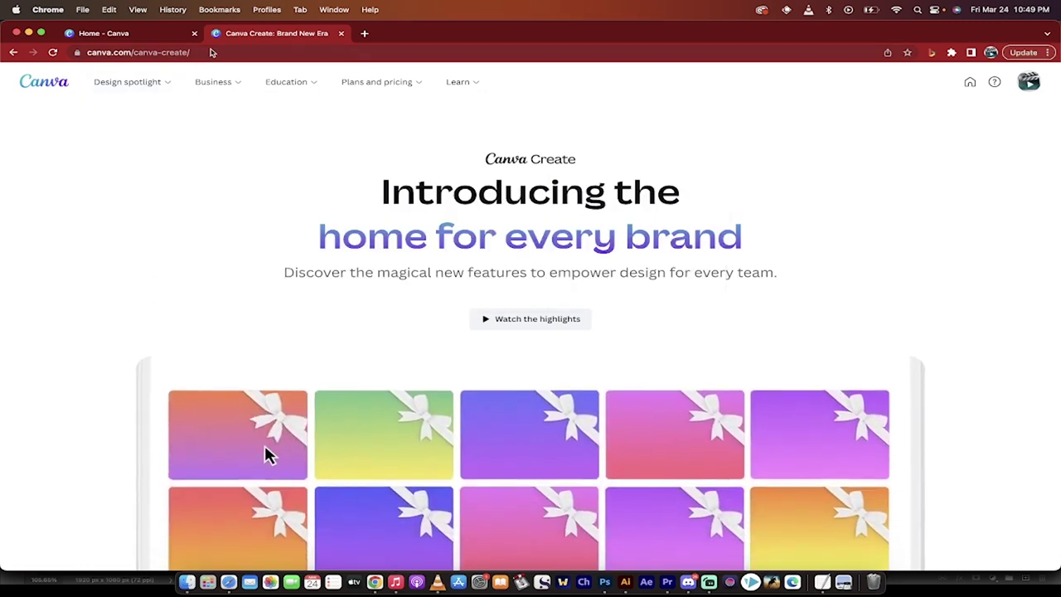
pyautogui.scroll(-5, 45, 256)
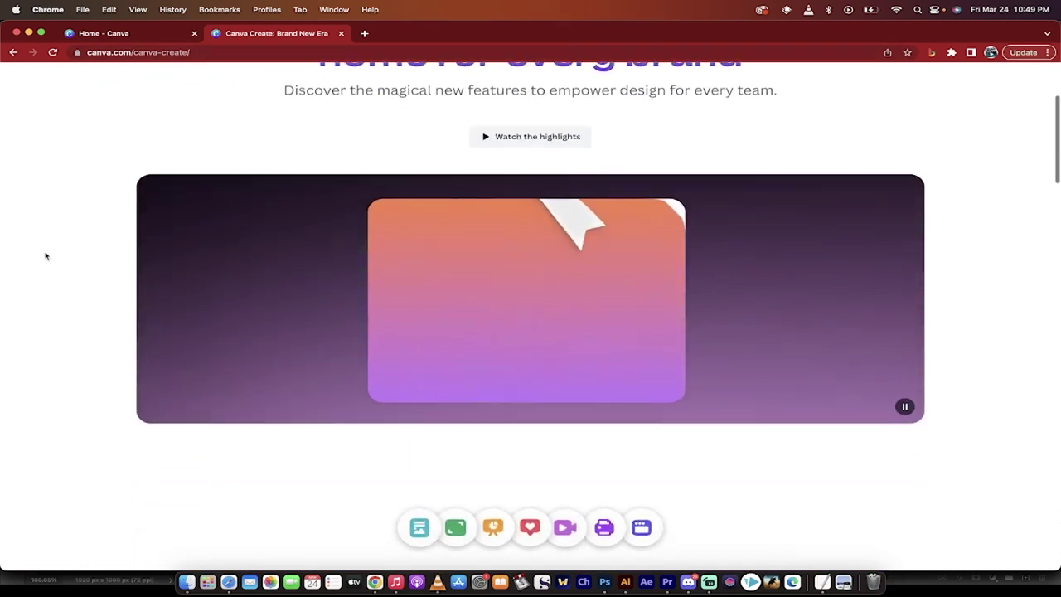
pyautogui.scroll(-10, 46, 255)
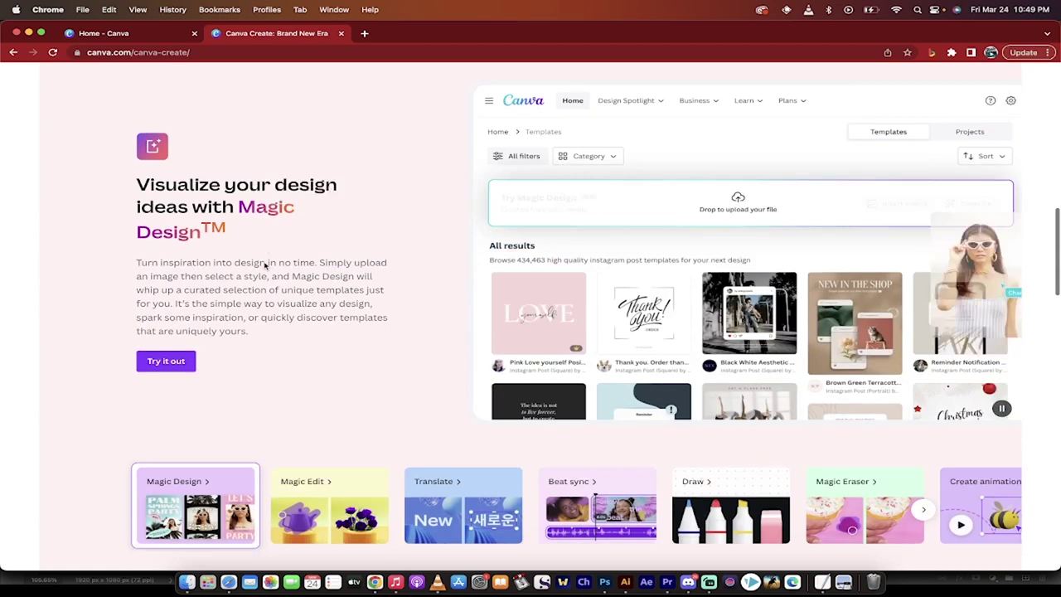
pyautogui.scroll(-2, 266, 264)
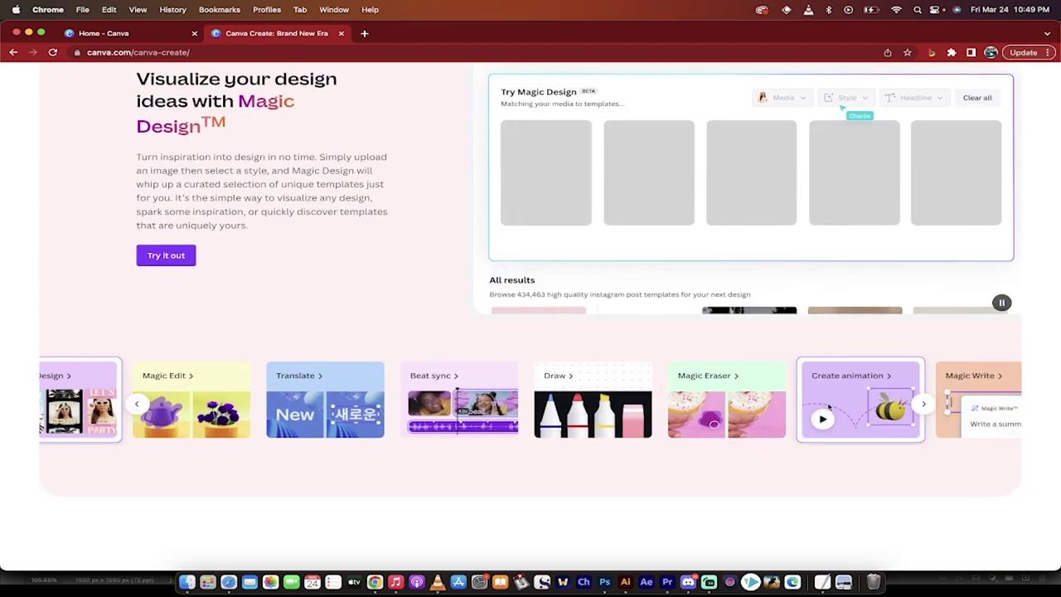
# Go back to the Canva home page and open the Create an Animation feature.
pyautogui.click(116, 34)
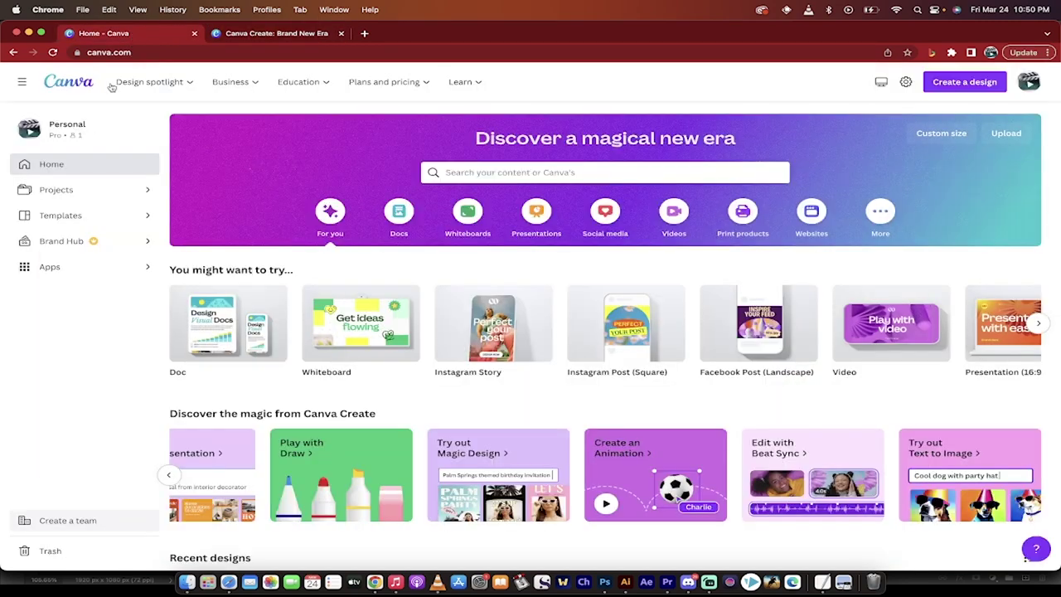
pyautogui.click(194, 55)
pyautogui.scroll(-3, 630, 348)
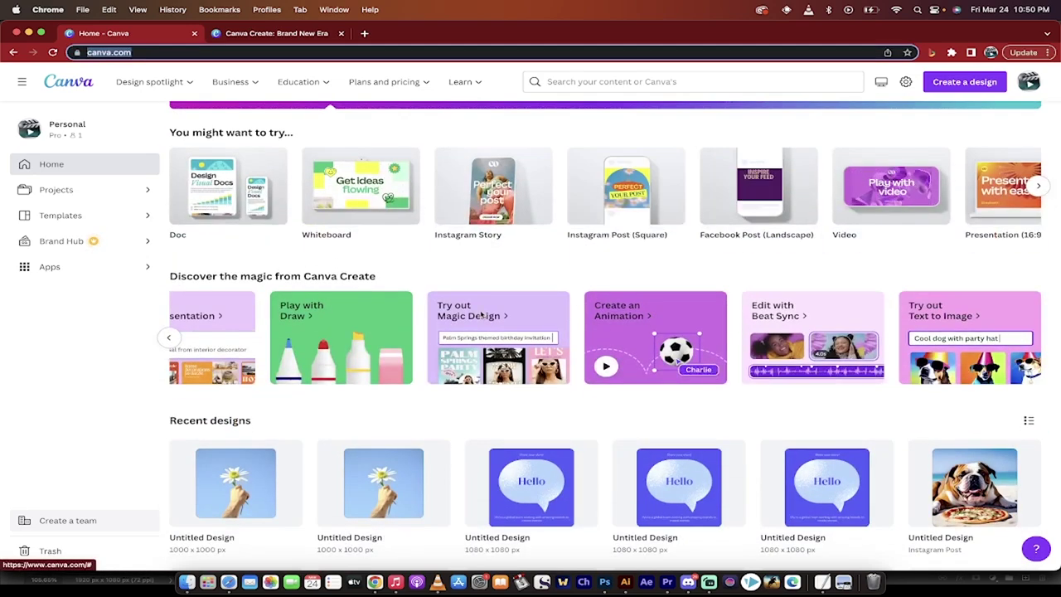
pyautogui.click(633, 320)
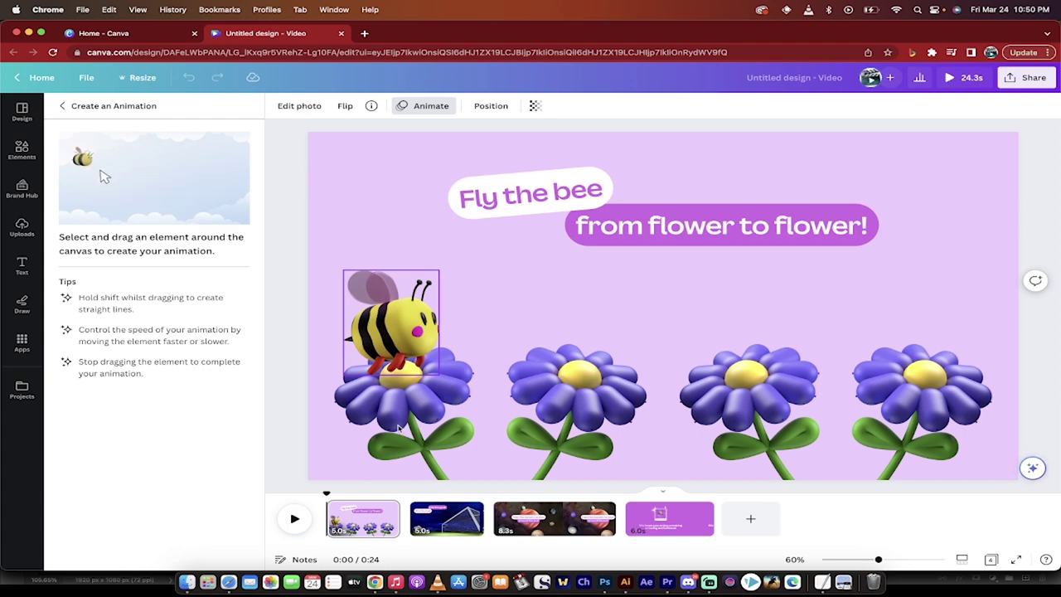
# Play and pause the bee page preview, then rewind the playhead to 0:00.
pyautogui.click(295, 520)
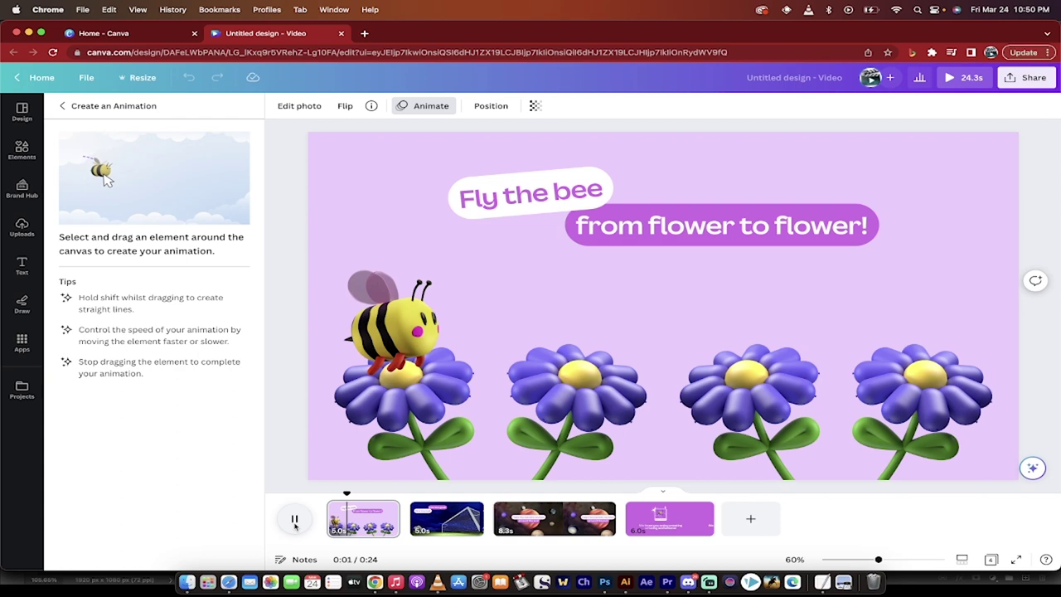
pyautogui.click(296, 520)
pyautogui.moveTo(352, 493); pyautogui.dragTo(325, 493)
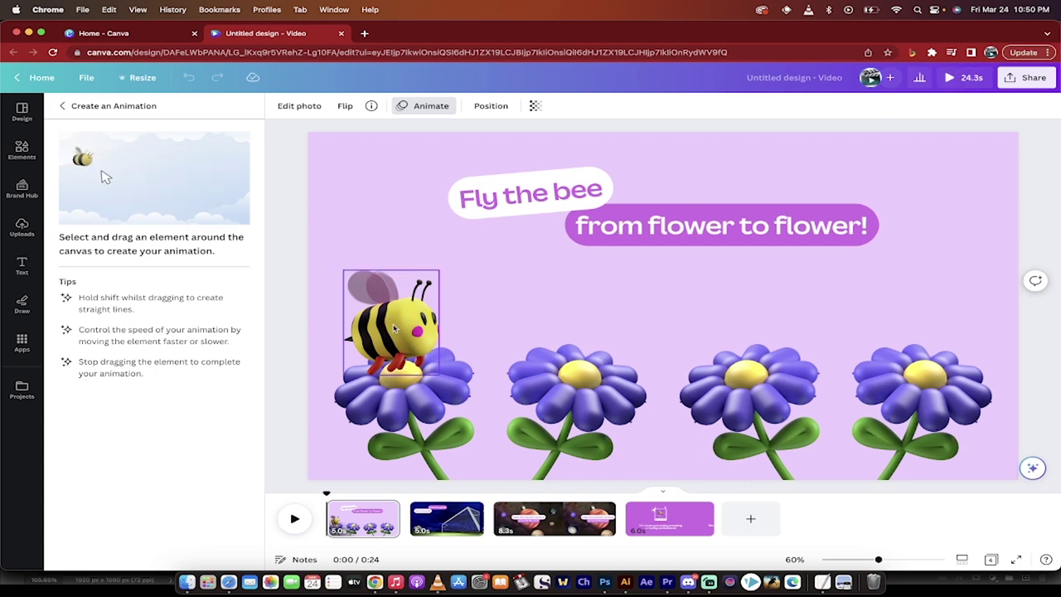
# Drag the bee from the first flower toward the second to record its motion path.
pyautogui.moveTo(394, 330)
pyautogui.mouseDown()
pyautogui.moveTo(412, 296)
pyautogui.moveTo(391, 318)
pyautogui.moveTo(394, 332)
pyautogui.moveTo(431, 322)
pyautogui.moveTo(432, 298)
pyautogui.moveTo(391, 289)
pyautogui.moveTo(374, 307)
pyautogui.moveTo(382, 349)
pyautogui.moveTo(426, 339)
pyautogui.moveTo(437, 276)
pyautogui.moveTo(401, 282)
pyautogui.moveTo(377, 304)
pyautogui.moveTo(376, 328)
pyautogui.moveTo(399, 338)
pyautogui.moveTo(438, 321)
pyautogui.moveTo(451, 297)
pyautogui.moveTo(439, 276)
pyautogui.moveTo(405, 268)
pyautogui.moveTo(367, 304)
pyautogui.moveTo(368, 333)
pyautogui.moveTo(394, 336)
pyautogui.moveTo(532, 291)
pyautogui.moveTo(564, 360)
pyautogui.mouseUp()
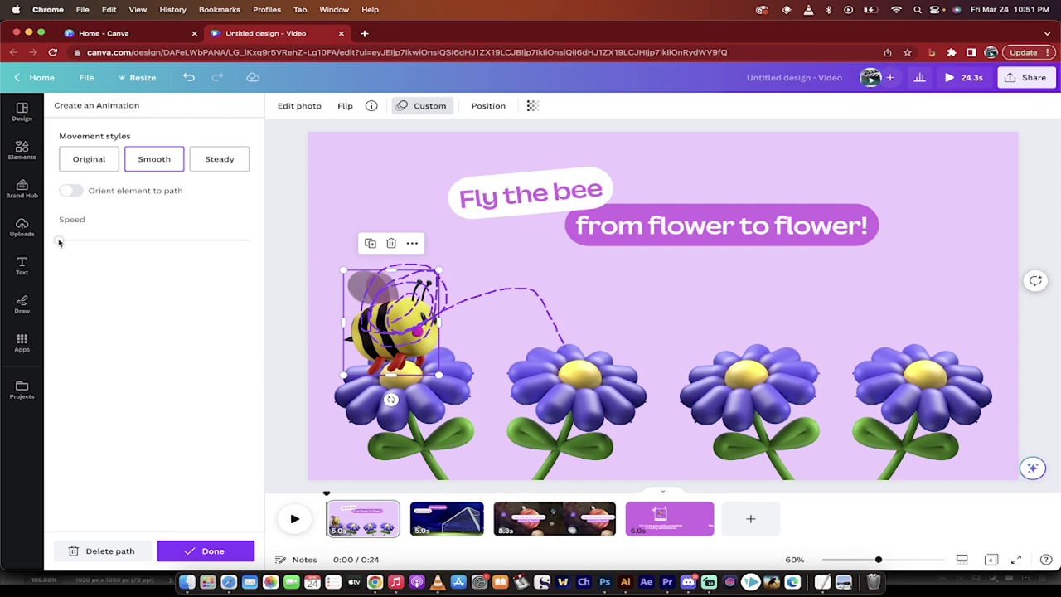
# Speed up the bee's animation, leave Orient element to path off, and finish it.
pyautogui.moveTo(61, 240); pyautogui.dragTo(143, 241)
pyautogui.click(80, 192)
pyautogui.click(73, 191)
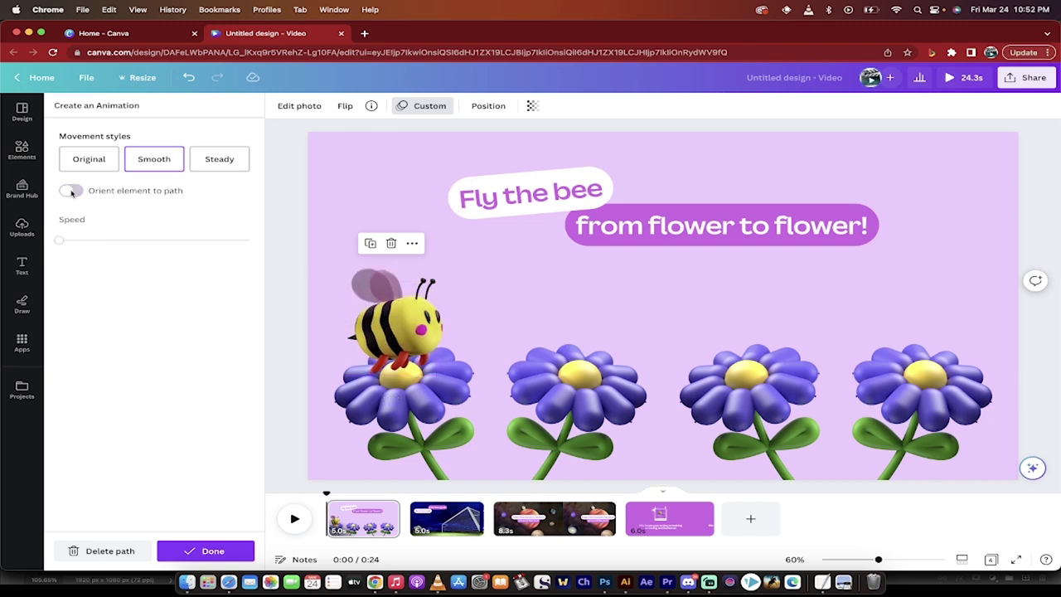
pyautogui.click(285, 435)
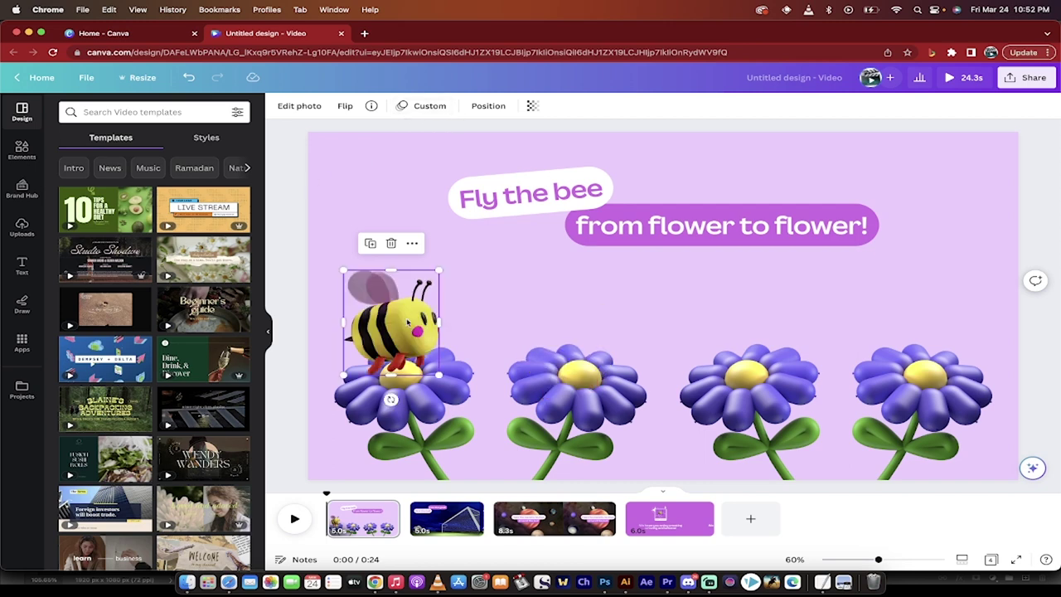
# Check the bee's Custom path, then deselect it and show the page animation presets.
pyautogui.click(429, 106)
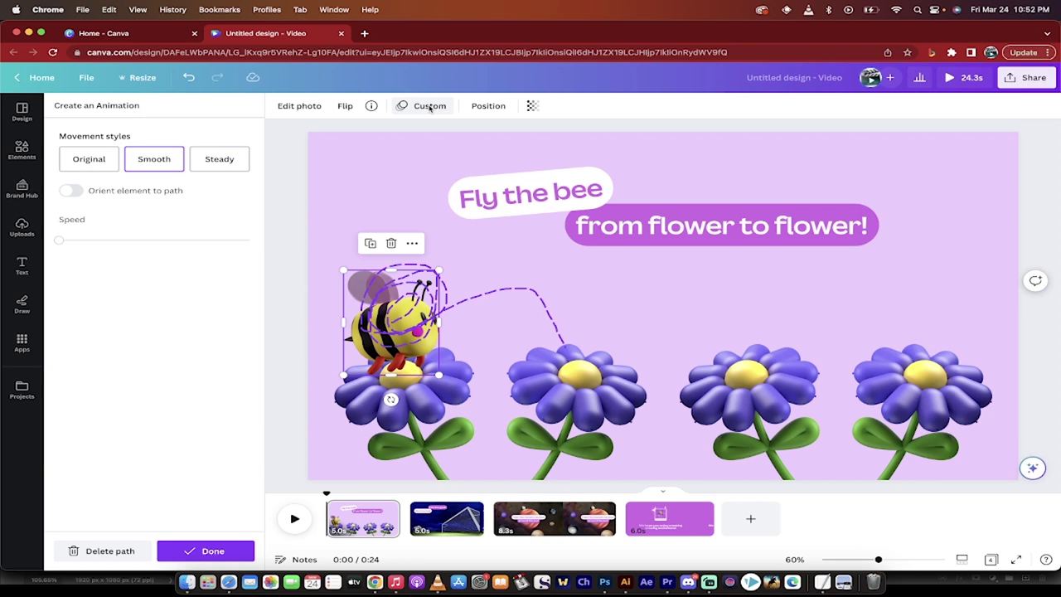
pyautogui.click(365, 154)
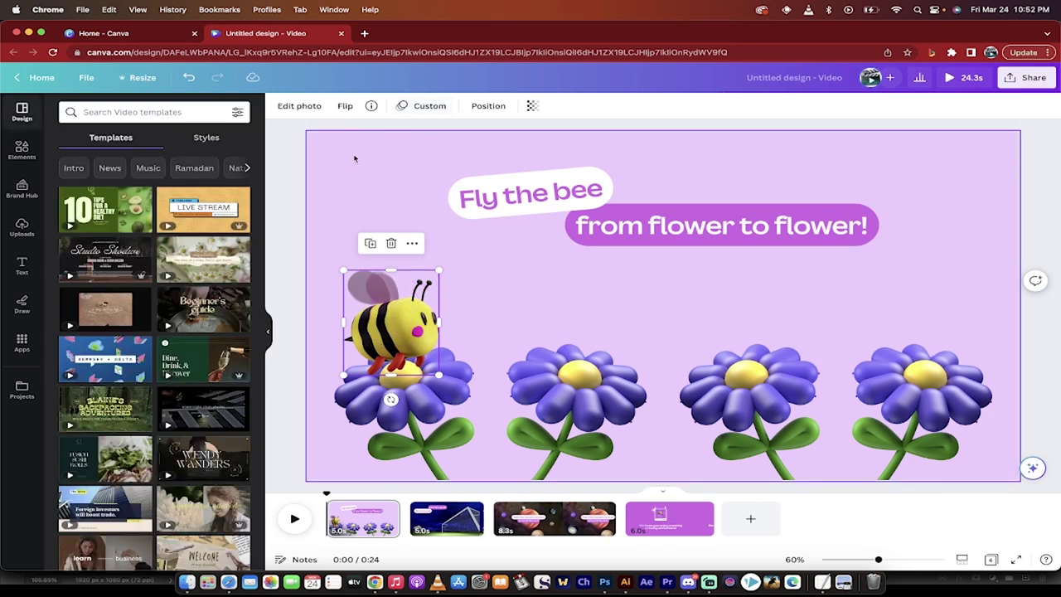
pyautogui.click(291, 157)
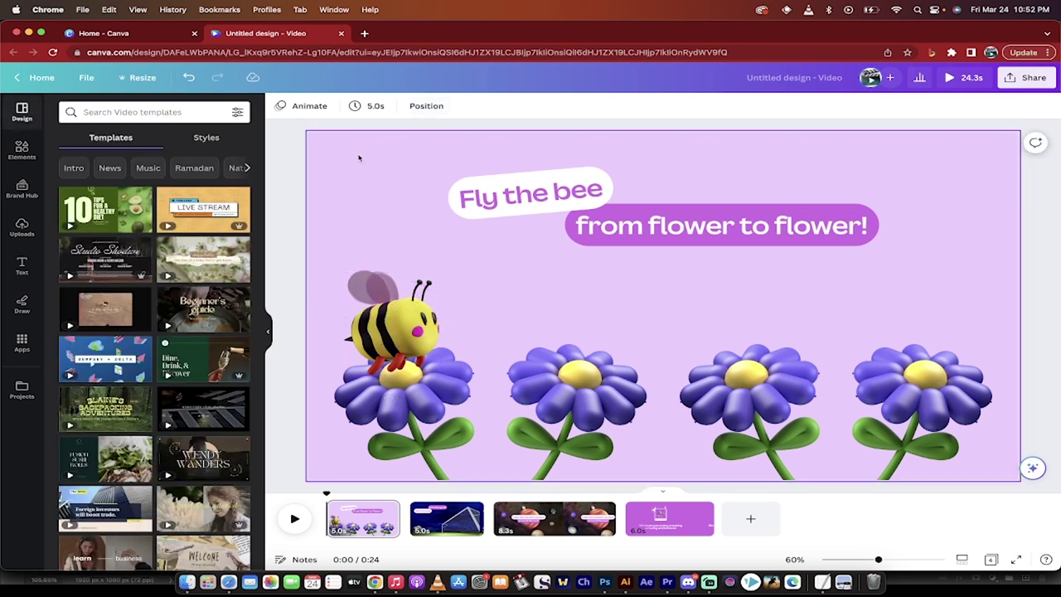
pyautogui.click(316, 107)
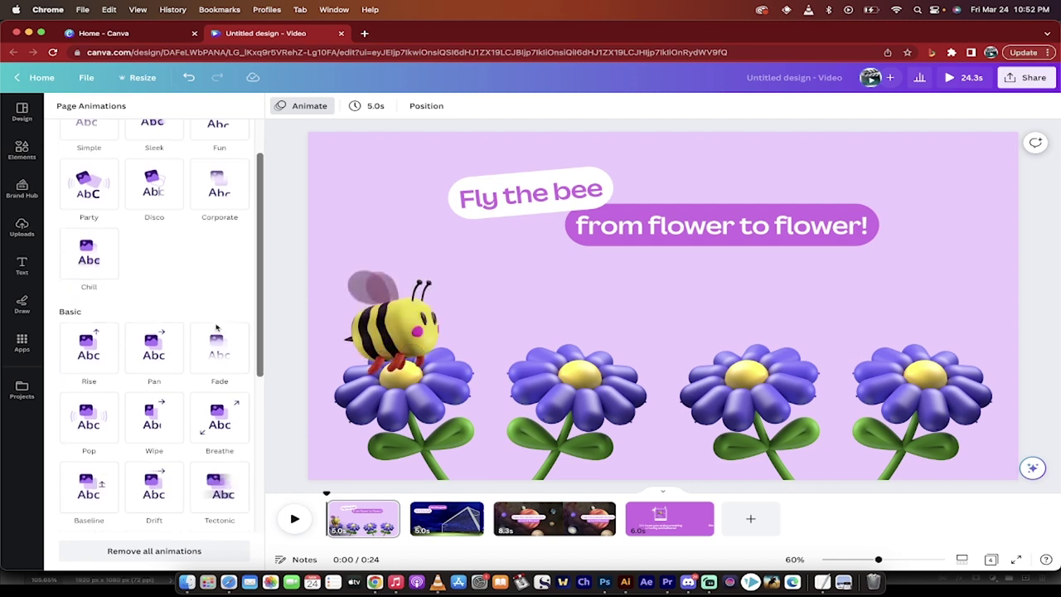
# Try the Pan page animation, then close the page animations list.
pyautogui.scroll(-1, 215, 328)
pyautogui.click(153, 335)
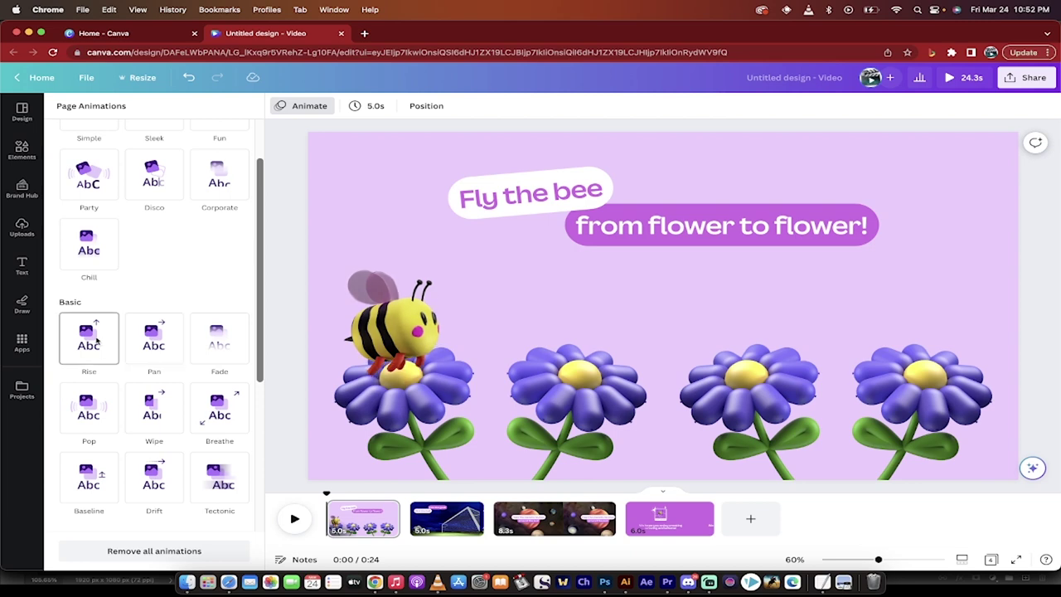
pyautogui.scroll(2, 249, 273)
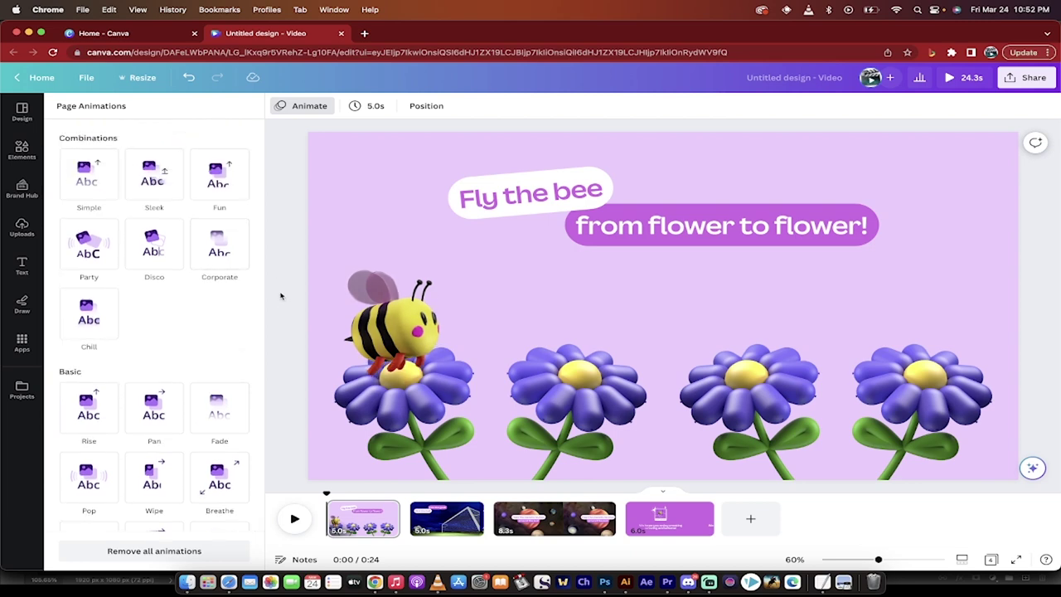
pyautogui.click(288, 194)
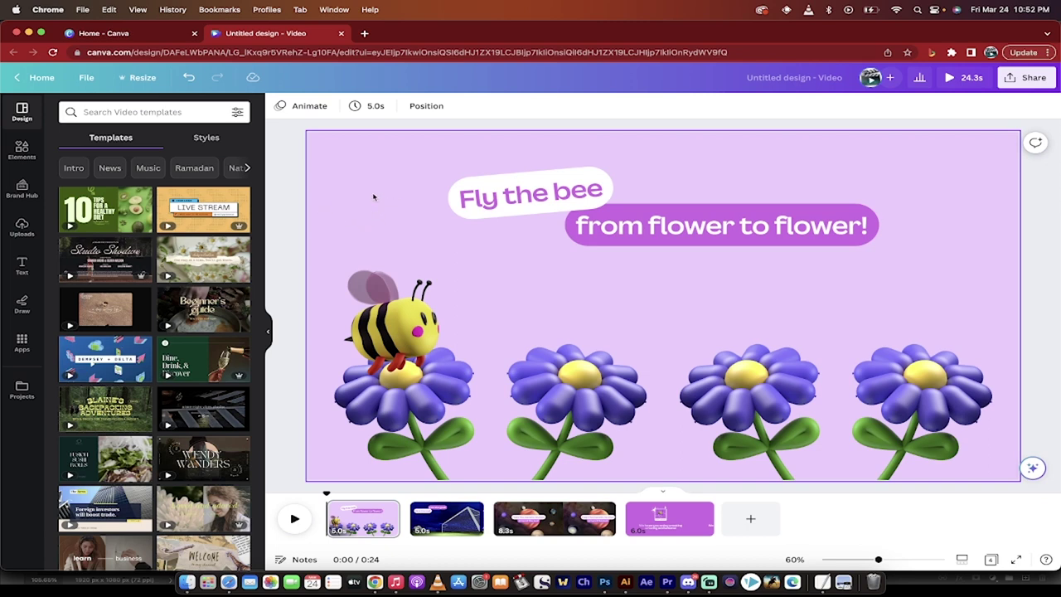
# View the bee's Custom motion path, then switch to the planets page.
pyautogui.click(402, 303)
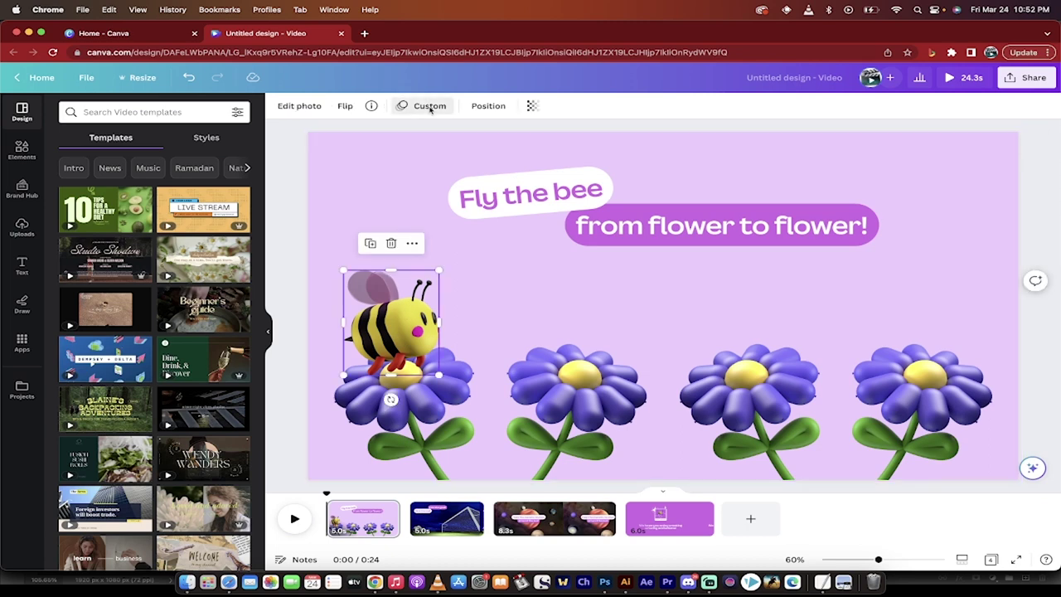
pyautogui.click(429, 106)
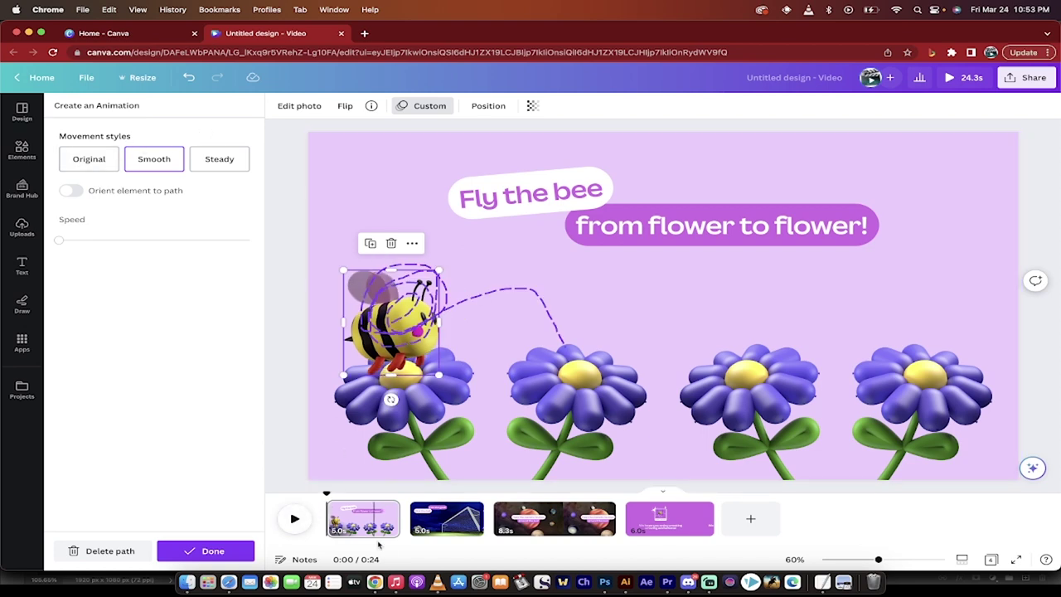
pyautogui.click(523, 529)
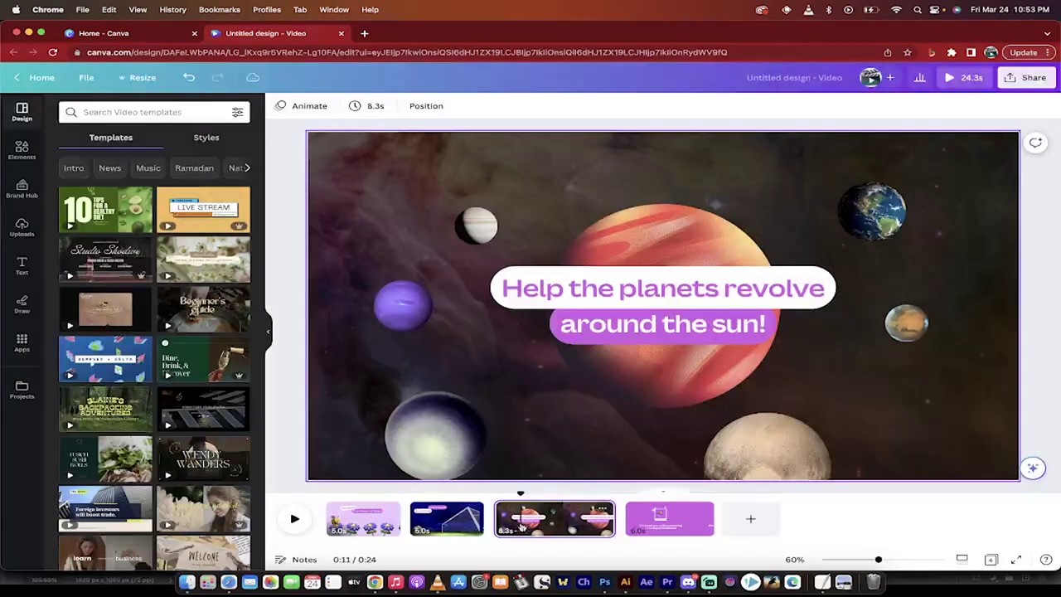
# At 0:10, drag the moon left to reshape its orbit path, then open Share.
pyautogui.click(294, 518)
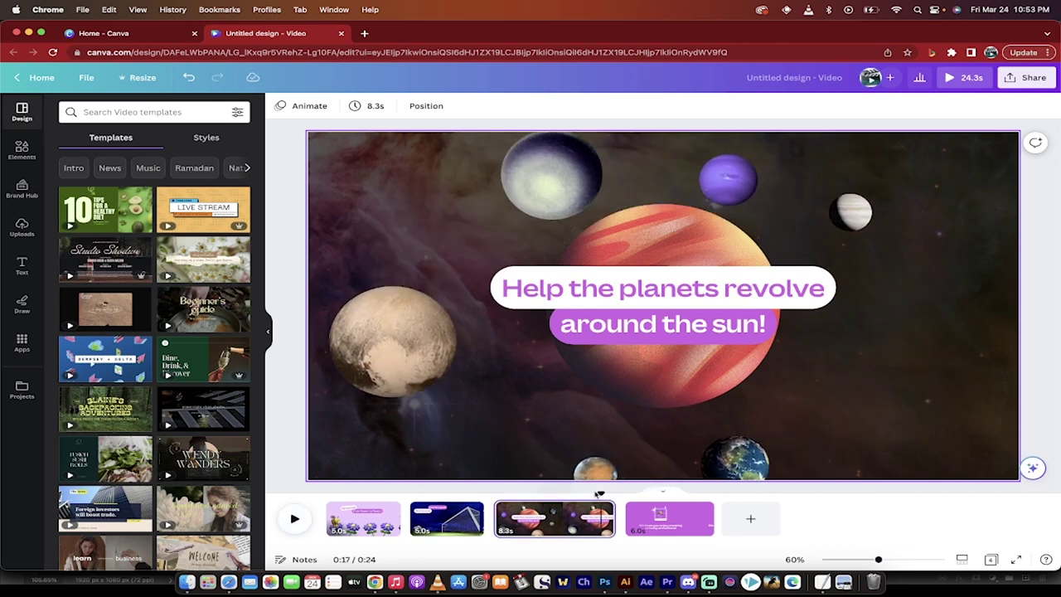
pyautogui.moveTo(601, 495); pyautogui.dragTo(490, 489)
pyautogui.click(421, 424)
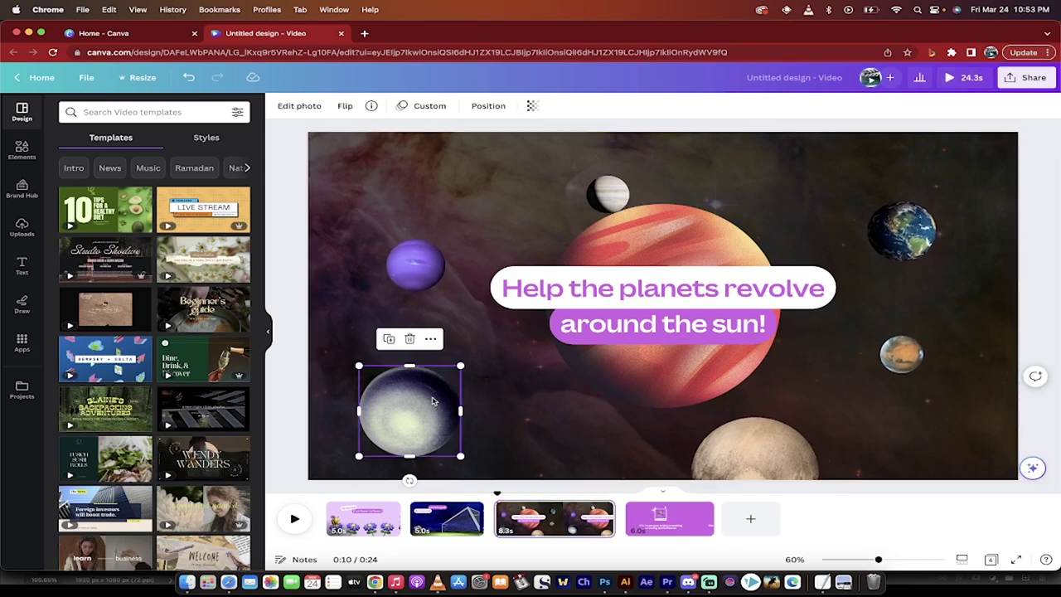
pyautogui.click(426, 106)
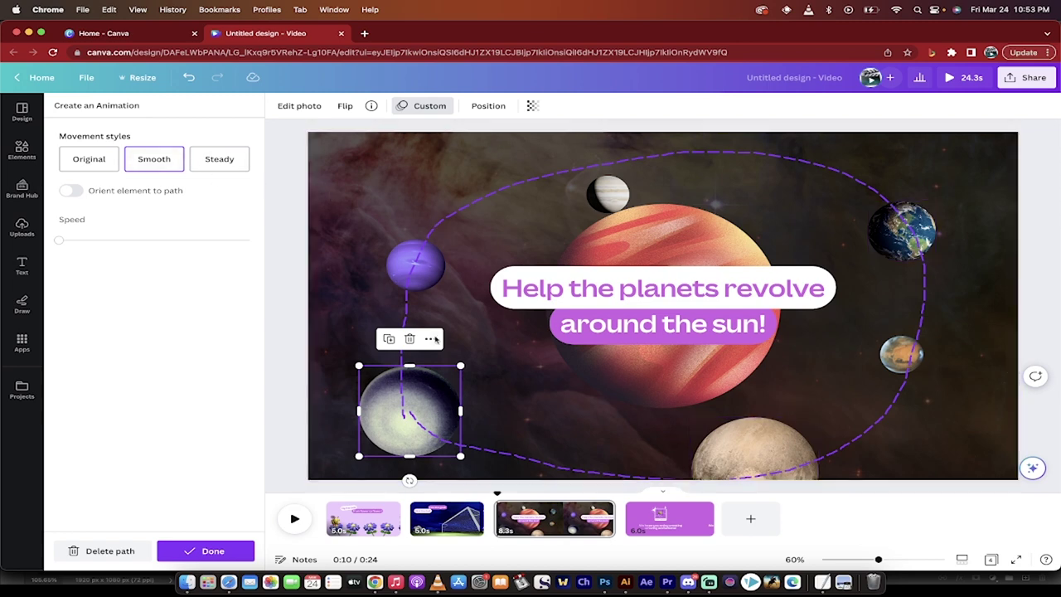
pyautogui.moveTo(424, 412); pyautogui.dragTo(390, 411)
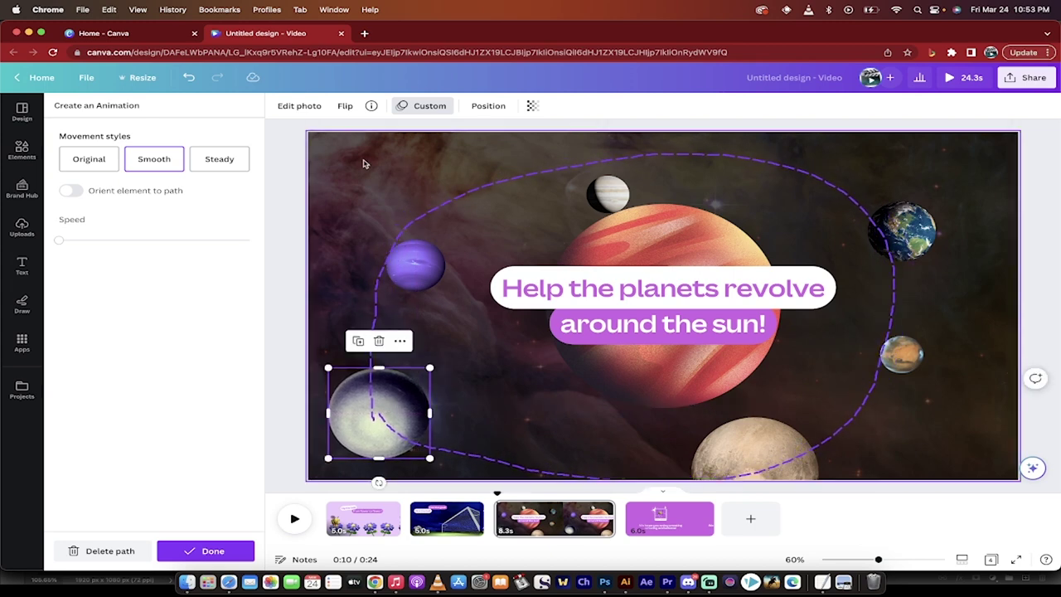
pyautogui.click(285, 176)
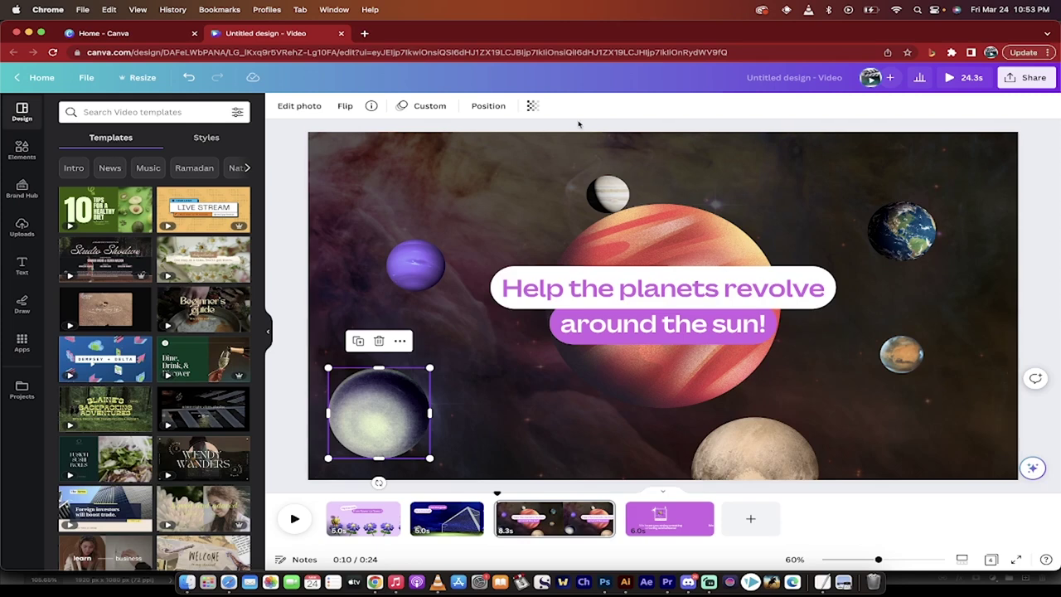
pyautogui.click(1022, 83)
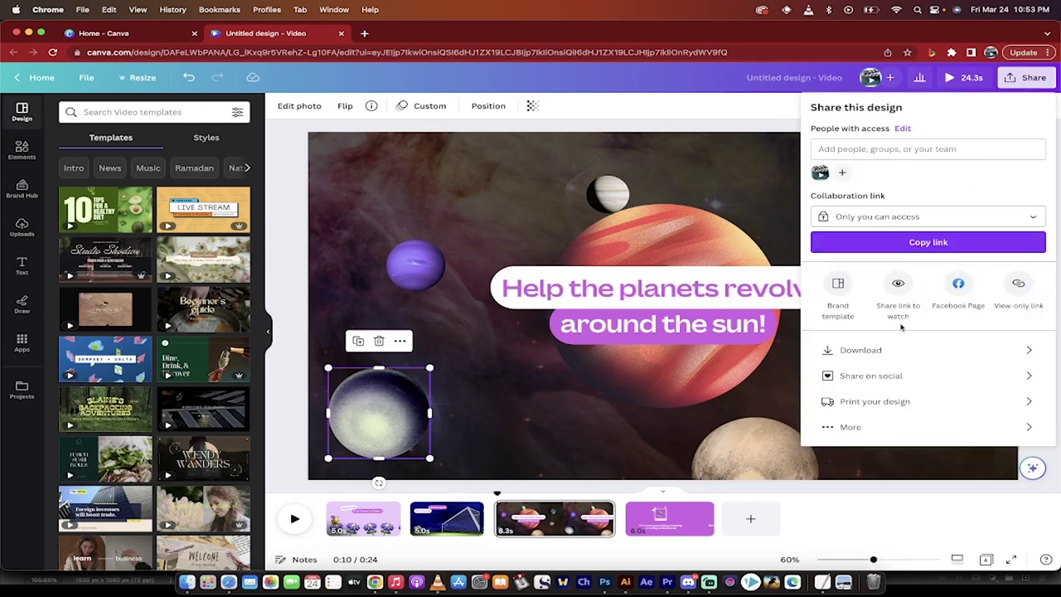
# Limit the MP4 1080p download to Page 1 by unchecking Pages 2, 3 and 4.
pyautogui.click(876, 352)
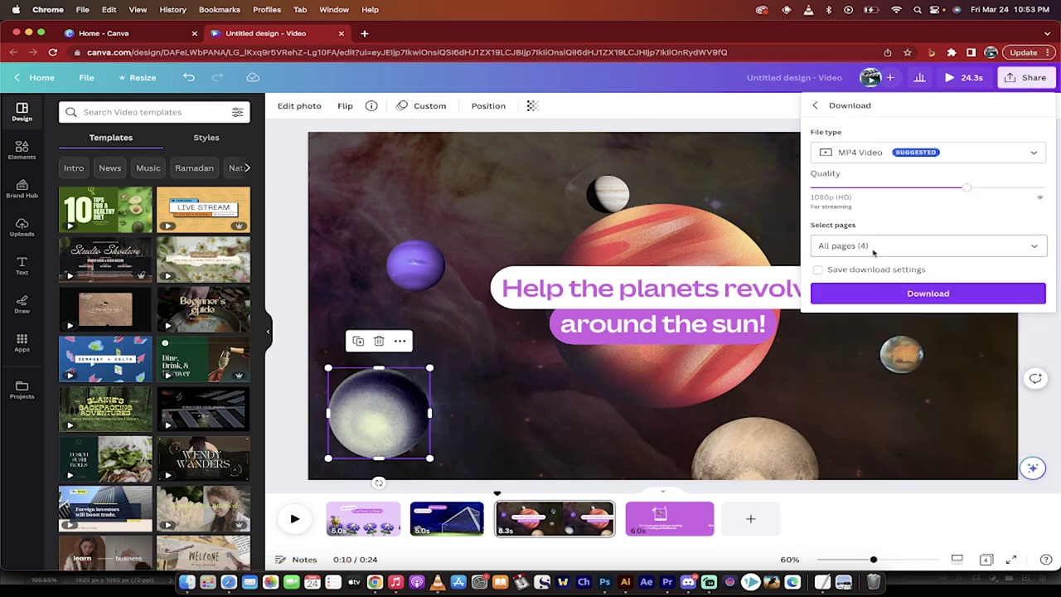
pyautogui.click(870, 247)
pyautogui.scroll(-2, 883, 361)
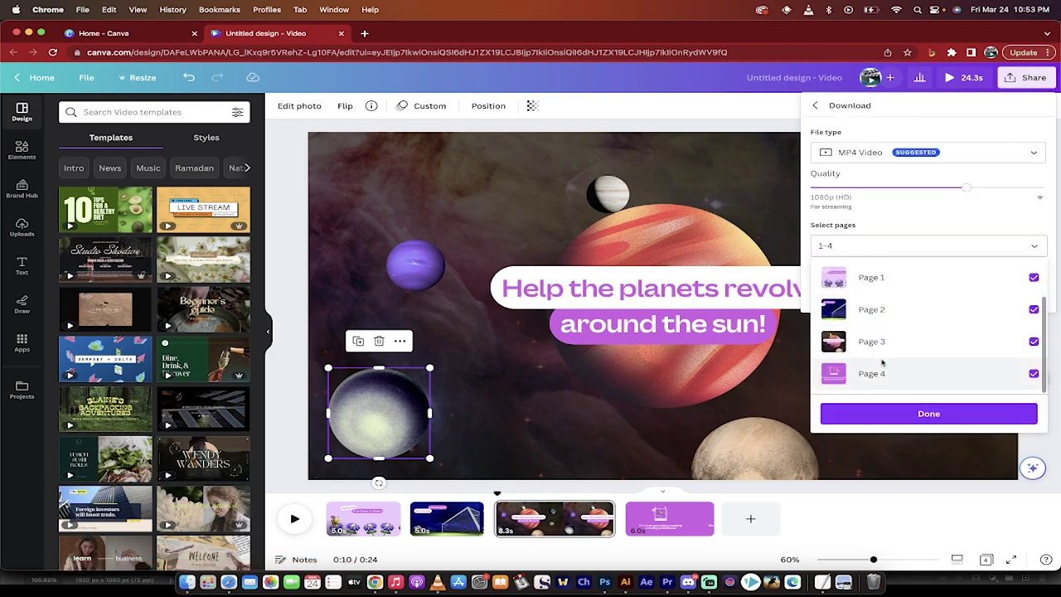
pyautogui.click(1034, 310)
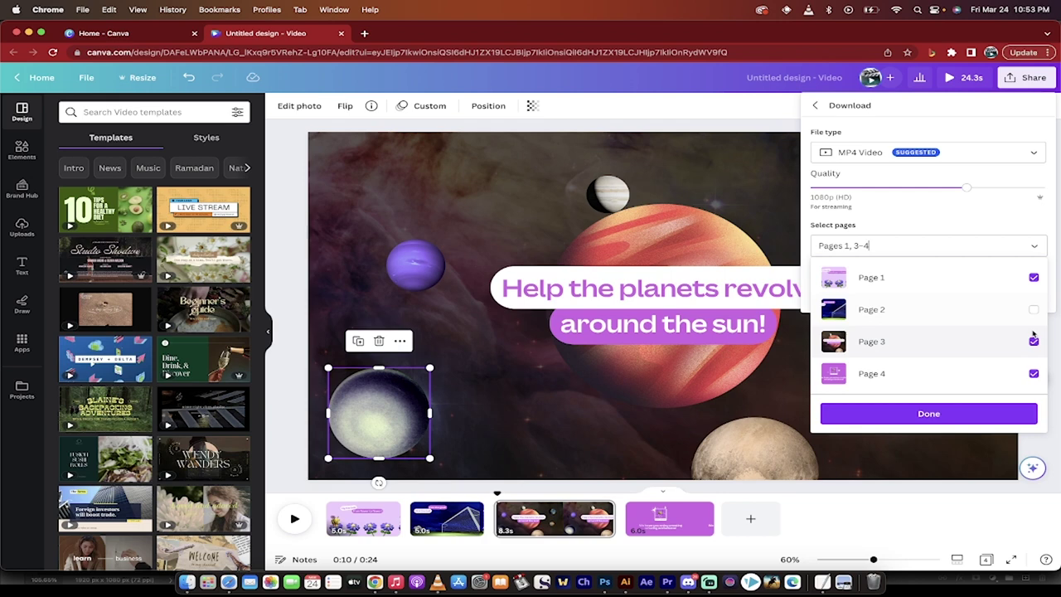
pyautogui.click(1034, 342)
pyautogui.click(1034, 374)
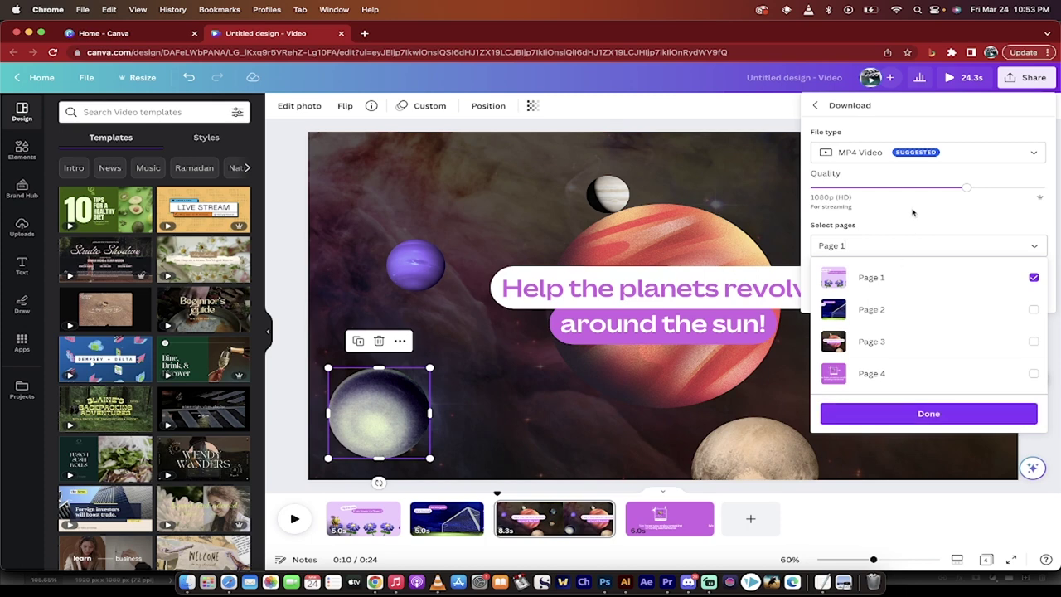
pyautogui.click(907, 435)
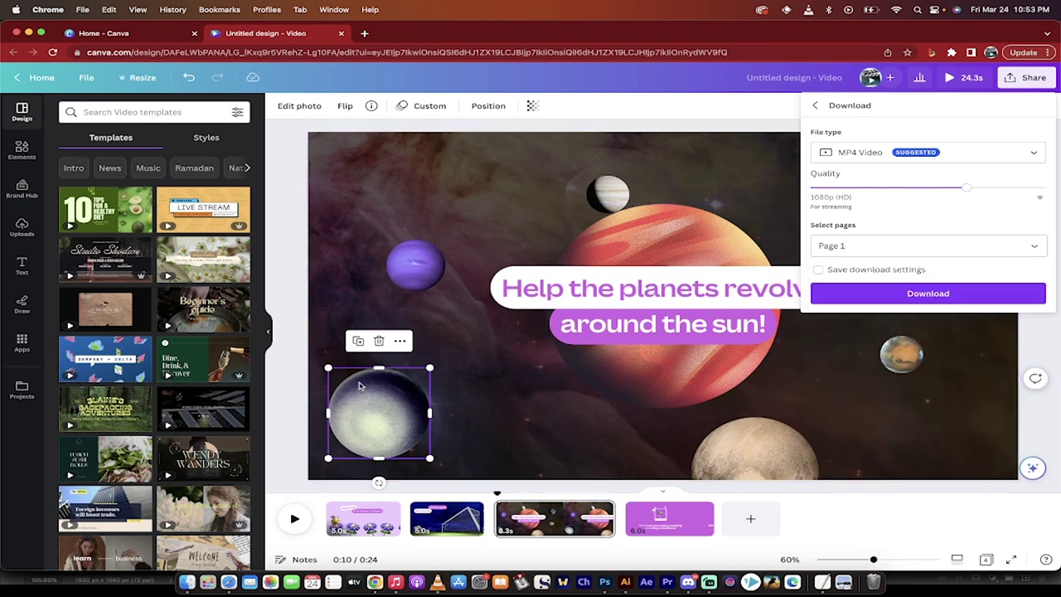